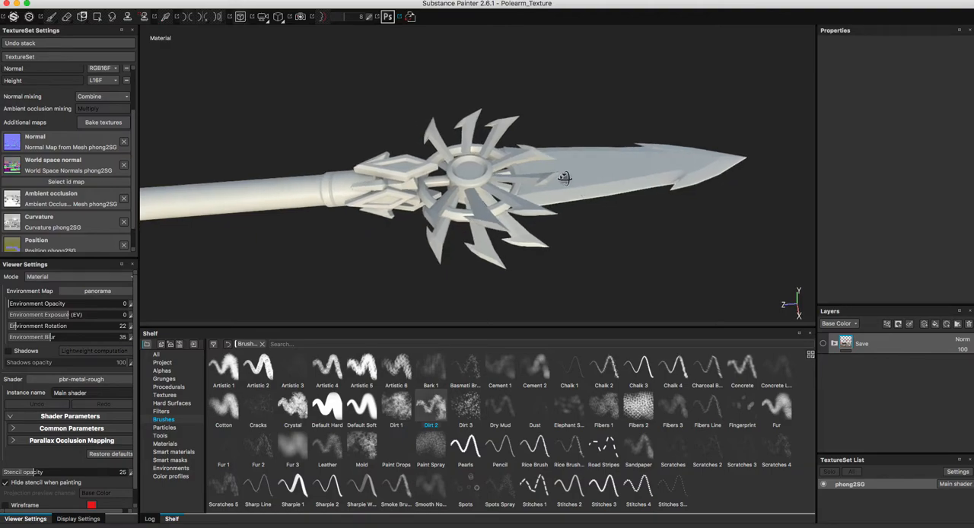
Open the texture baking settings and turn off using the low poly mesh as the high poly mesh.
{"action": "left_click_drag", "start_coordinate": [401, 164], "coordinate": [375, 153], "text": "alt"}
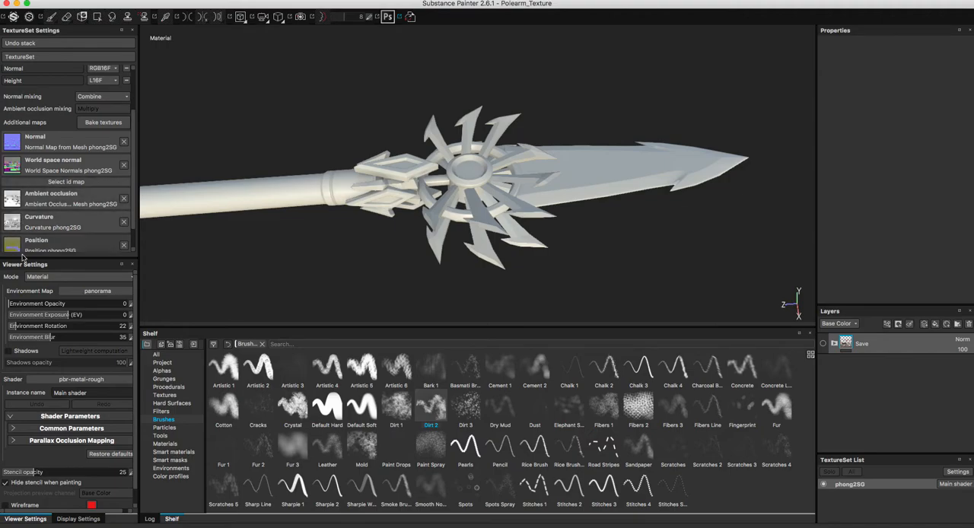
{"action": "left_click", "coordinate": [102, 125]}
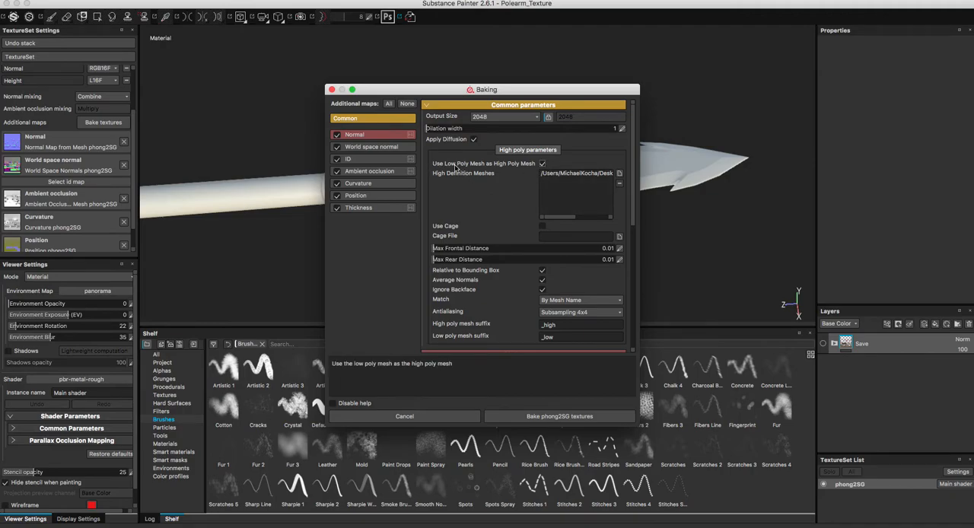
{"action": "left_click", "coordinate": [542, 164]}
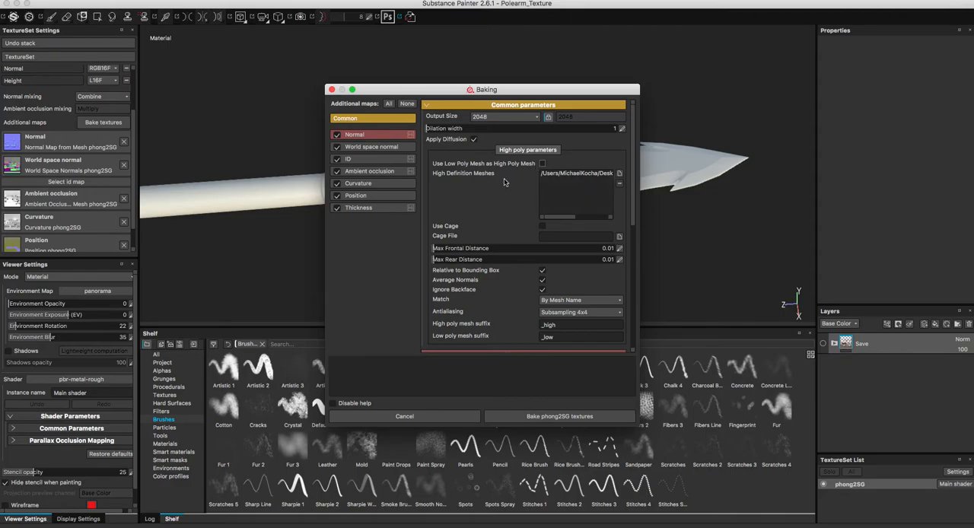
{"action": "left_click", "coordinate": [508, 118]}
{"action": "left_click", "coordinate": [508, 118]}
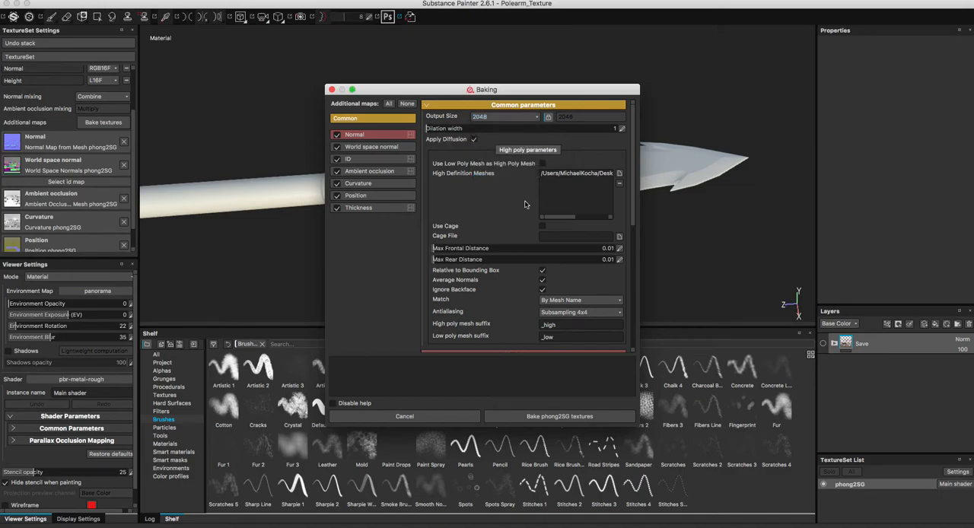
Switch the baking match method between By Mesh Name and Always, leave it on Always, and close the settings without baking.
{"action": "left_click", "coordinate": [569, 300]}
{"action": "left_click", "coordinate": [560, 313]}
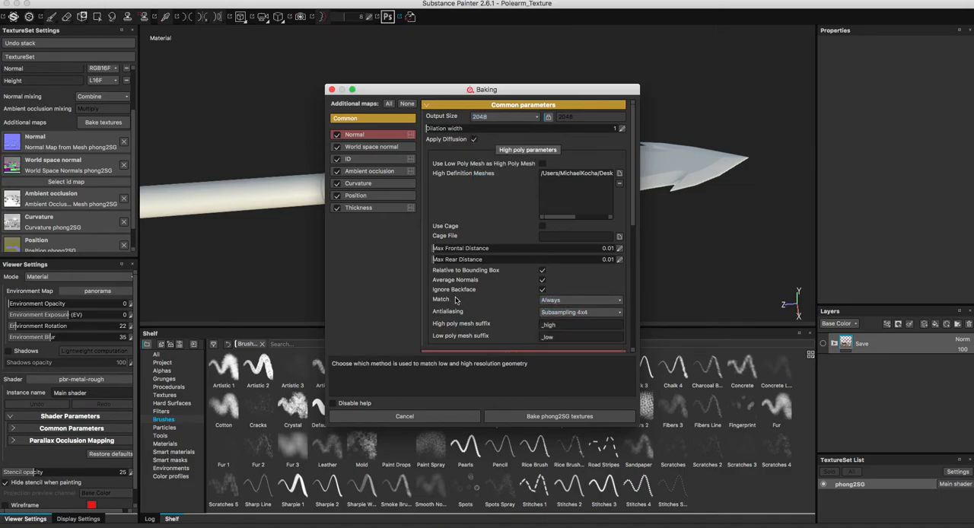
{"action": "left_click", "coordinate": [574, 305]}
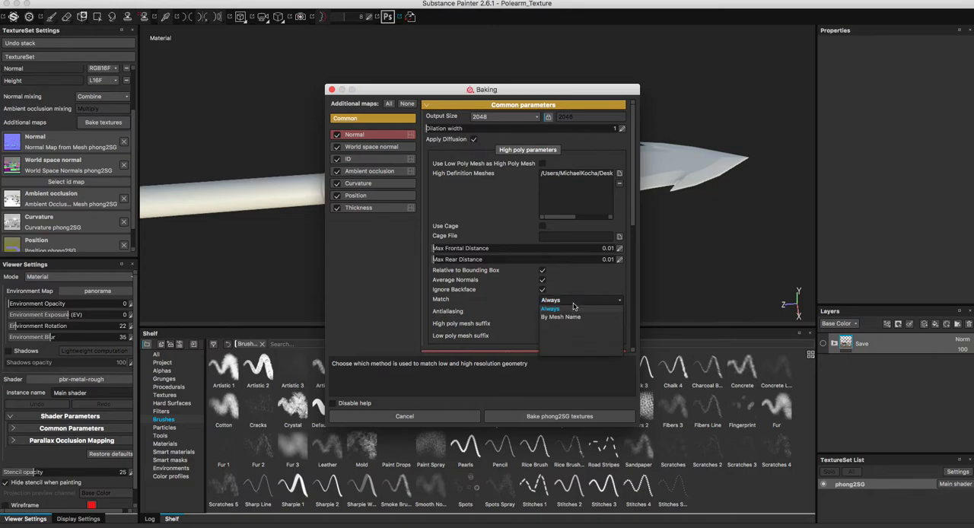
{"action": "left_click", "coordinate": [573, 314]}
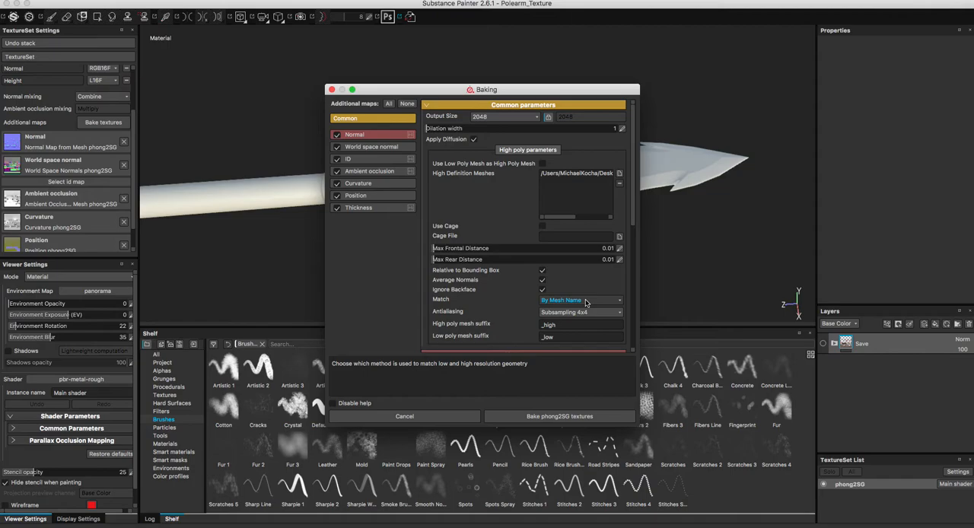
{"action": "left_click", "coordinate": [586, 302]}
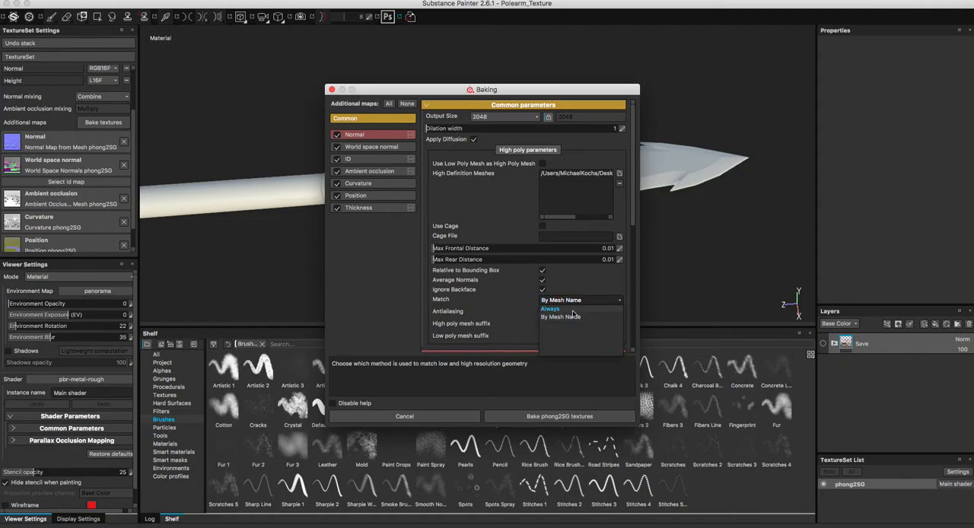
{"action": "left_click", "coordinate": [575, 308]}
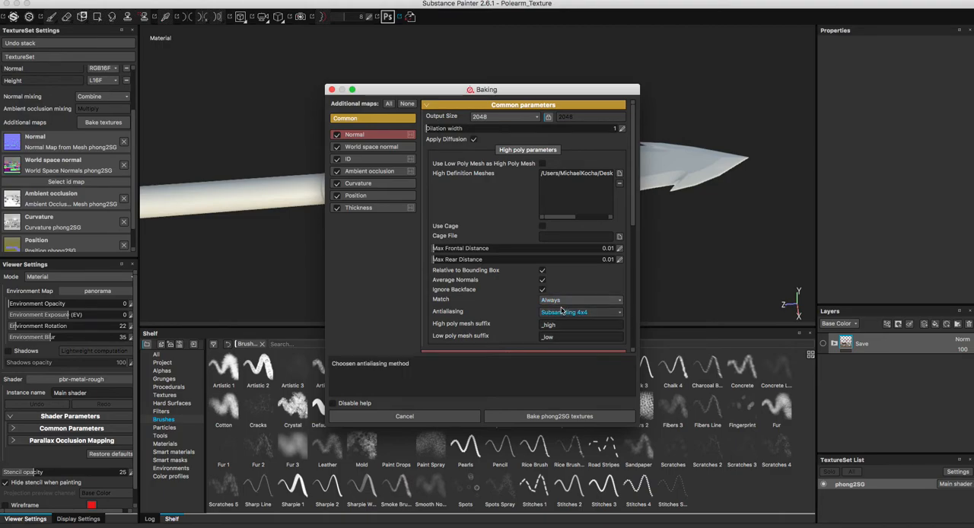
{"action": "left_click", "coordinate": [559, 302]}
{"action": "left_click", "coordinate": [554, 307]}
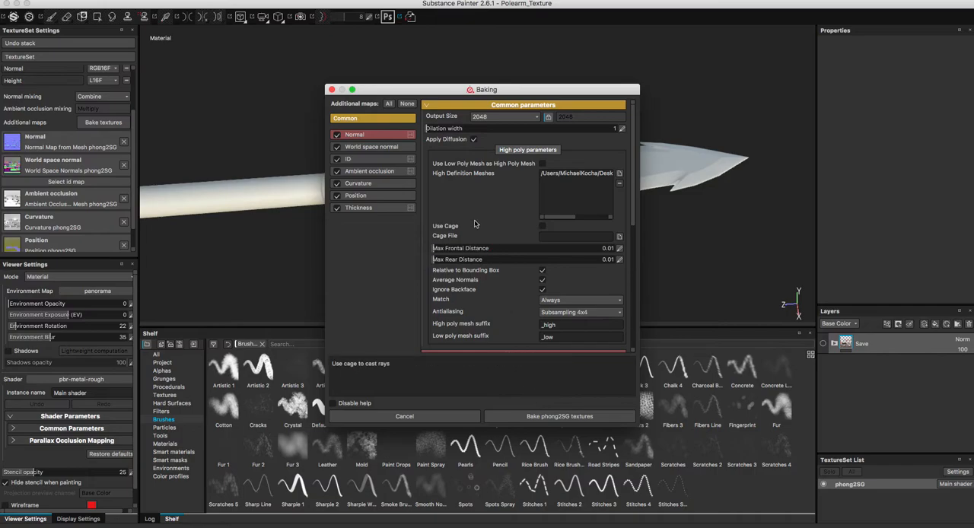
{"action": "left_click_drag", "start_coordinate": [362, 89], "coordinate": [358, 85]}
{"action": "left_click", "coordinate": [328, 85]}
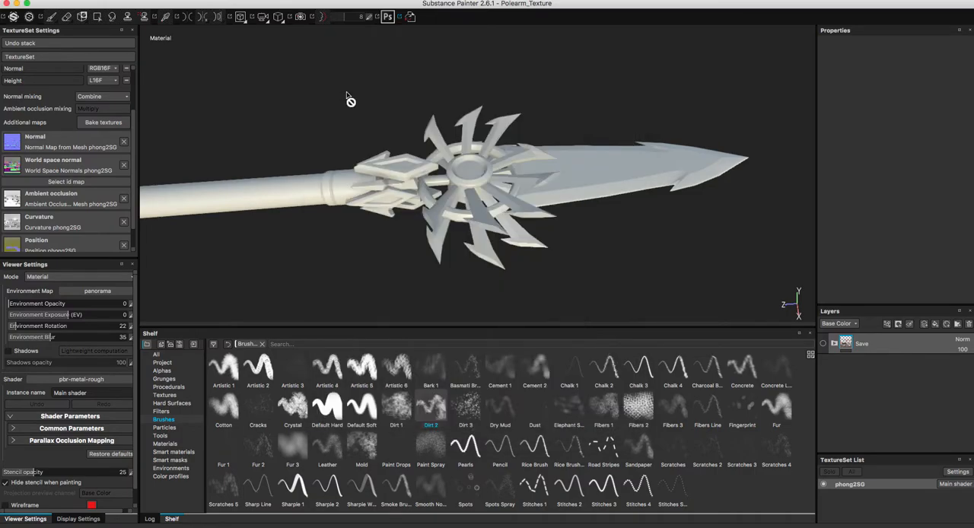
Add a Steel Rough material layer at the head of the stack and a Painted steel layer directly beneath it.
{"action": "mouse_move", "coordinate": [543, 175]}
{"action": "left_mouse_down", "text": "alt"}
{"action": "mouse_move", "coordinate": [553, 199]}
{"action": "mouse_move", "coordinate": [474, 248]}
{"action": "left_mouse_up", "text": "alt"}
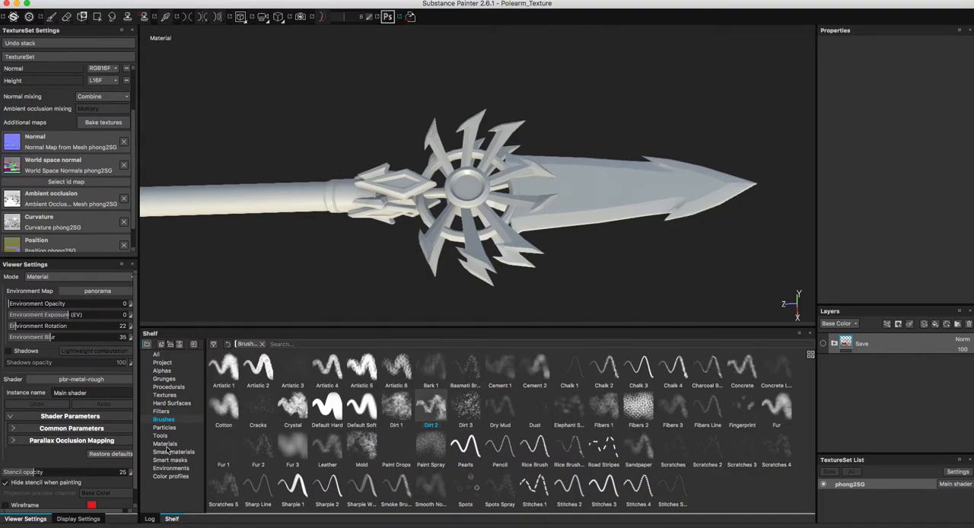
{"action": "left_click", "coordinate": [165, 444]}
{"action": "left_click_drag", "start_coordinate": [583, 263], "coordinate": [552, 218], "text": "alt"}
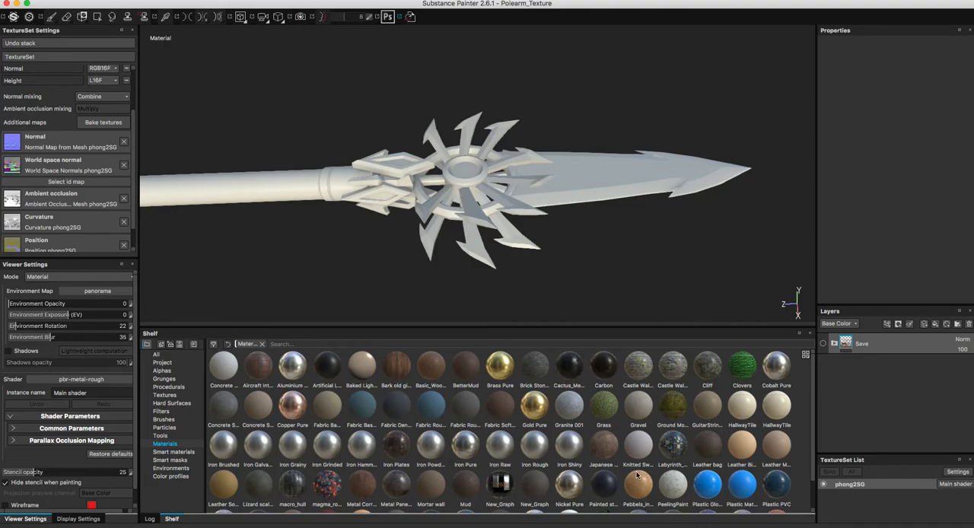
{"action": "scroll", "coordinate": [637, 476], "scroll_direction": "down", "scroll_amount": 1}
{"action": "left_click_drag", "start_coordinate": [644, 491], "coordinate": [874, 339]}
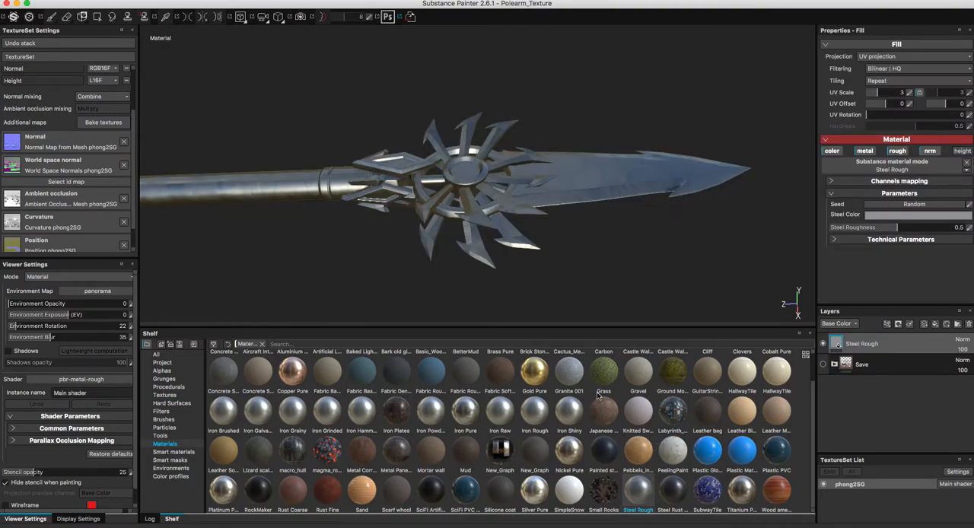
{"action": "mouse_move", "coordinate": [610, 439]}
{"action": "left_mouse_down"}
{"action": "mouse_move", "coordinate": [792, 379]}
{"action": "mouse_move", "coordinate": [885, 335]}
{"action": "mouse_move", "coordinate": [875, 355]}
{"action": "left_mouse_up"}
{"action": "mouse_move", "coordinate": [567, 218]}
{"action": "left_mouse_down", "text": "alt"}
{"action": "mouse_move", "coordinate": [561, 241]}
{"action": "mouse_move", "coordinate": [562, 220]}
{"action": "left_mouse_up", "text": "alt"}
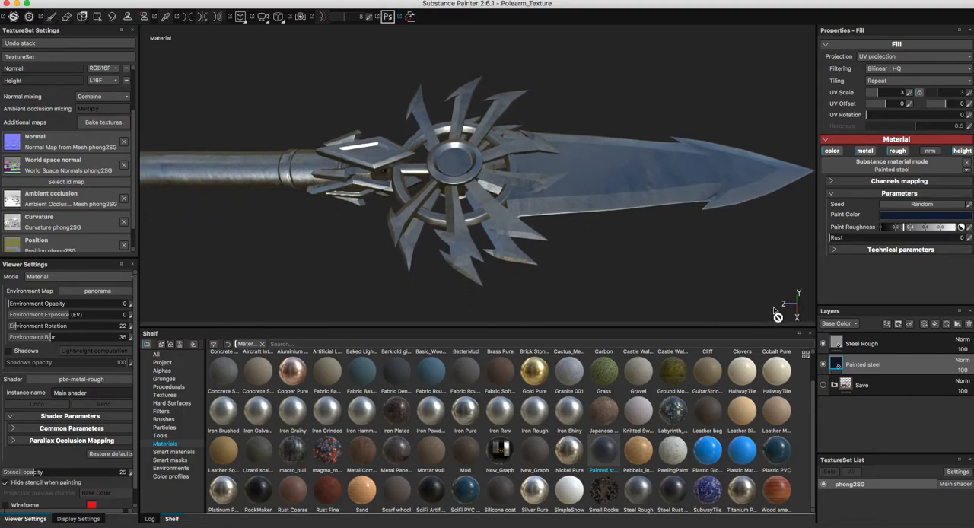
Try a black mask with a generator on the Steel Rough layer, and undo both additions.
{"action": "left_click", "coordinate": [860, 345]}
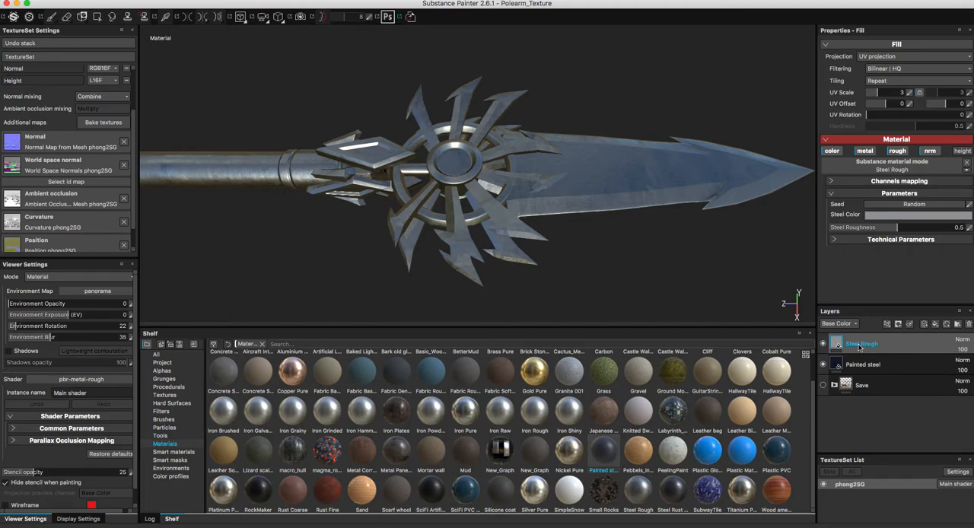
{"action": "right_click", "coordinate": [860, 346]}
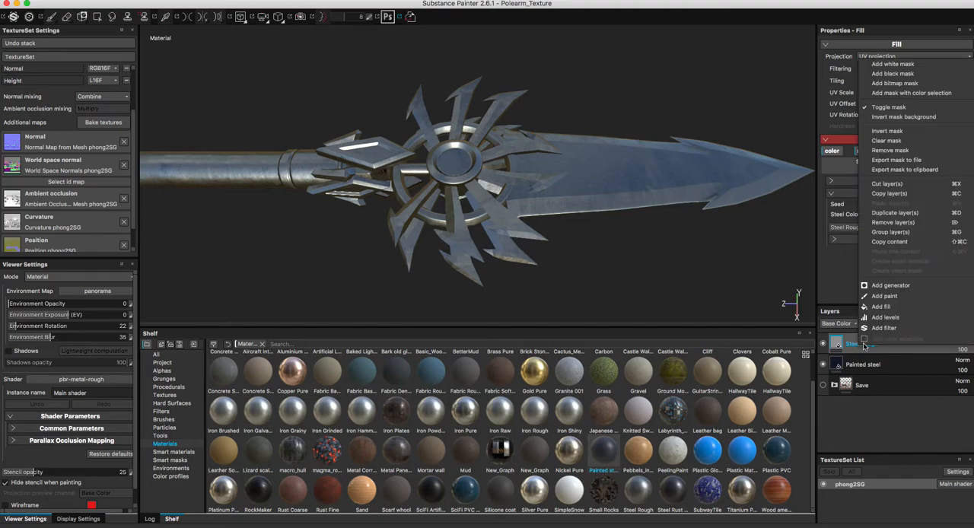
{"action": "left_click", "coordinate": [892, 75]}
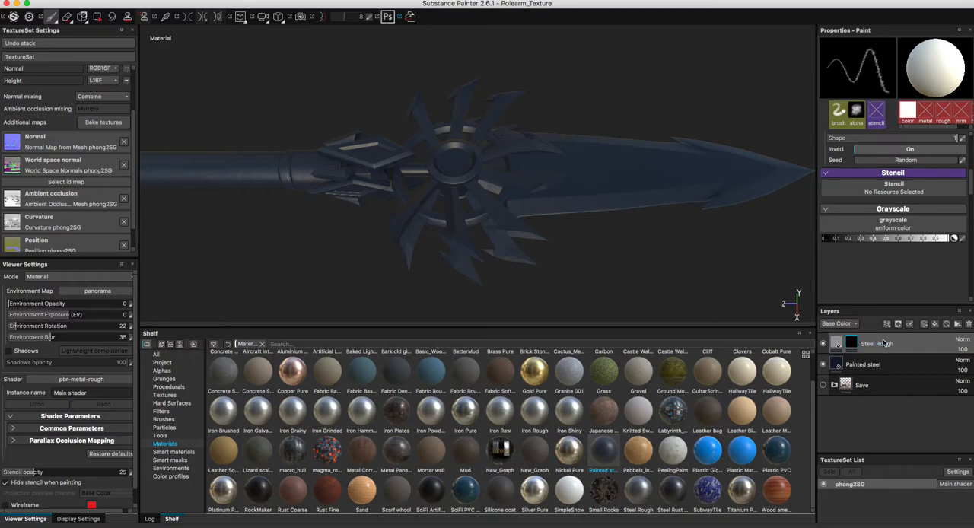
{"action": "right_click", "coordinate": [854, 344]}
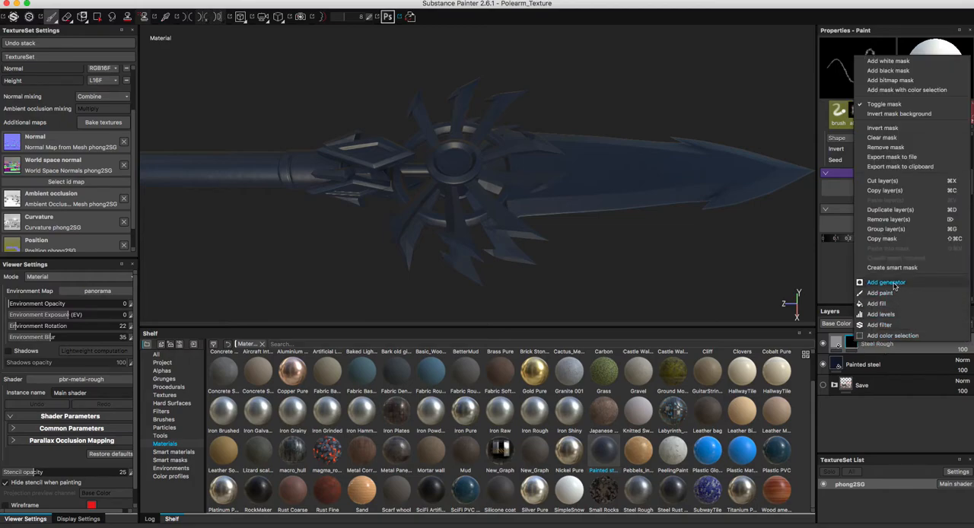
{"action": "left_click", "coordinate": [886, 282]}
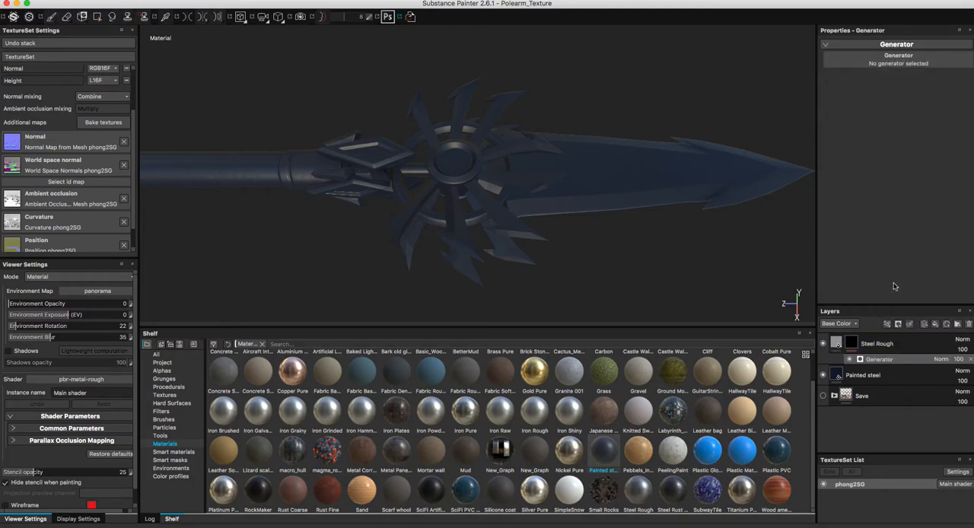
{"action": "left_click", "coordinate": [854, 346]}
{"action": "right_click", "coordinate": [853, 346]}
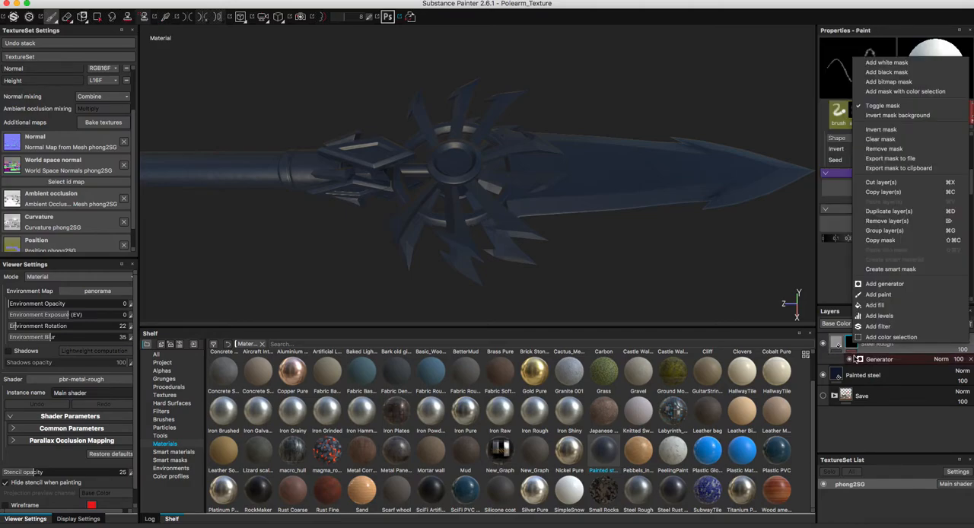
{"action": "left_click", "coordinate": [853, 358]}
{"action": "key", "text": "super+z"}
{"action": "key", "text": "super+z"}
Try an MG Metal Edge Wear generator directly on the unmasked Steel Rough layer's content.
{"action": "right_click", "coordinate": [859, 344]}
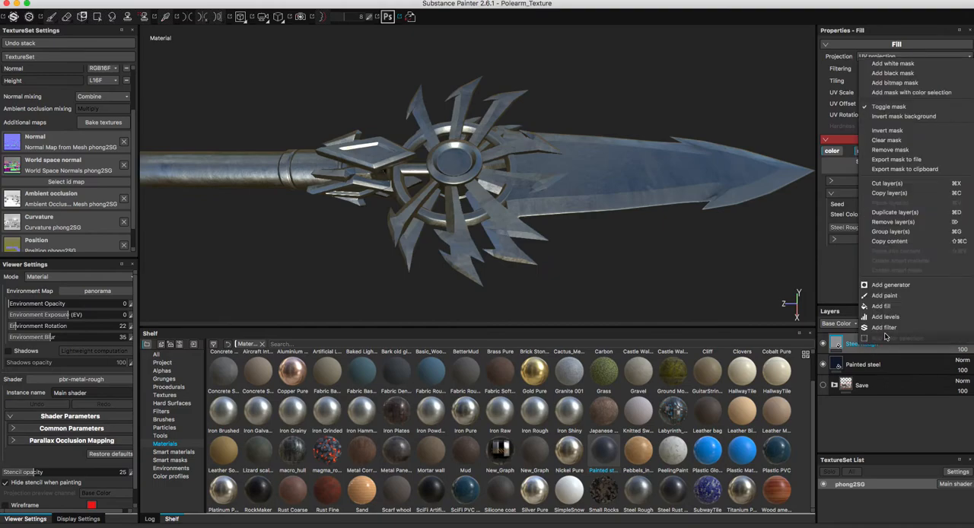
{"action": "left_click", "coordinate": [888, 285]}
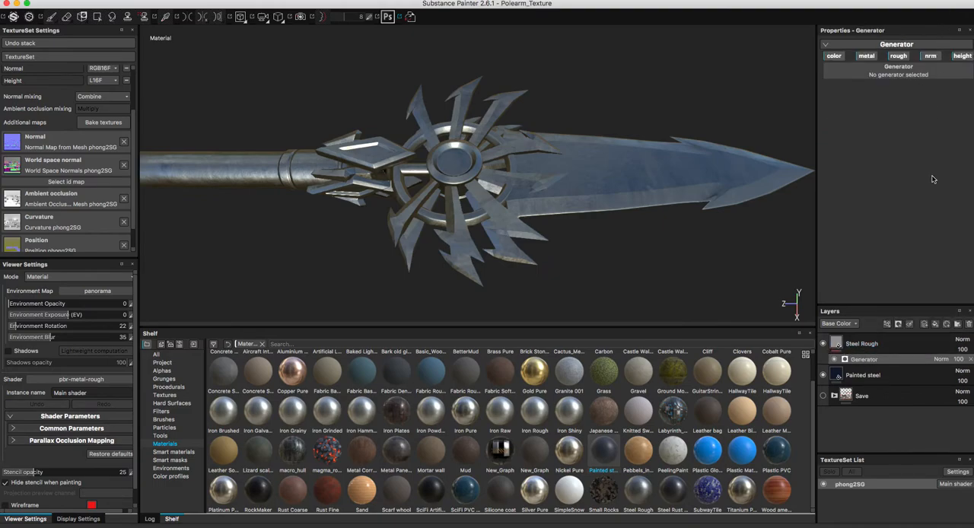
{"action": "left_click", "coordinate": [911, 73]}
{"action": "left_click", "coordinate": [950, 131]}
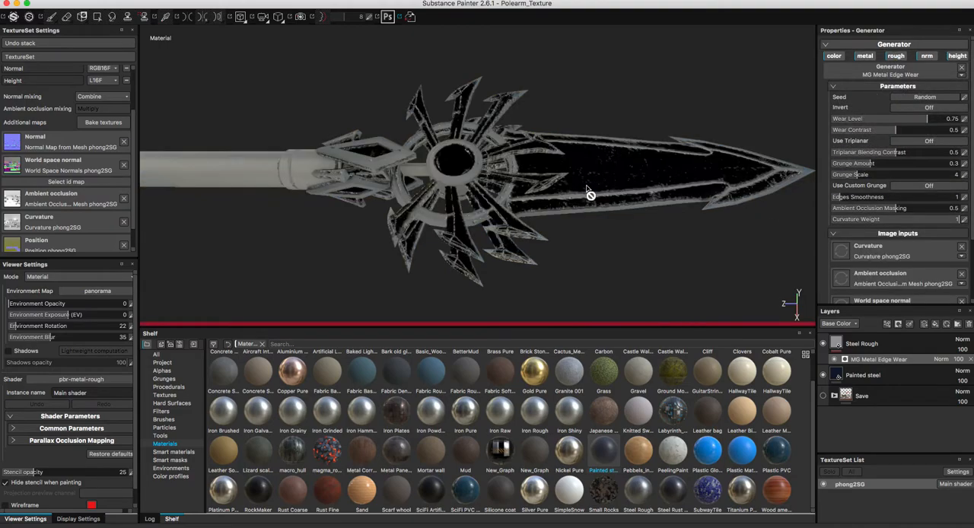
Inspect the blade and ornamental wheel from several angles, and undo the MG Metal Edge Wear generator.
{"action": "left_click_drag", "start_coordinate": [559, 188], "coordinate": [562, 179], "text": "alt"}
{"action": "middle_click_drag", "start_coordinate": [563, 179], "coordinate": [574, 195], "text": "alt"}
{"action": "right_click_drag", "start_coordinate": [574, 195], "coordinate": [615, 198], "text": "alt"}
{"action": "mouse_move", "coordinate": [614, 197]}
{"action": "left_mouse_down", "text": "alt"}
{"action": "mouse_move", "coordinate": [638, 188]}
{"action": "mouse_move", "coordinate": [600, 191]}
{"action": "left_mouse_up", "text": "alt"}
{"action": "right_click_drag", "start_coordinate": [600, 191], "coordinate": [640, 199], "text": "alt"}
{"action": "middle_click_drag", "start_coordinate": [641, 200], "coordinate": [528, 185], "text": "alt"}
{"action": "left_click_drag", "start_coordinate": [531, 192], "coordinate": [557, 228], "text": "alt"}
{"action": "right_click_drag", "start_coordinate": [555, 223], "coordinate": [553, 226], "text": "alt"}
{"action": "middle_click_drag", "start_coordinate": [553, 226], "coordinate": [549, 198], "text": "alt"}
{"action": "left_click_drag", "start_coordinate": [549, 198], "coordinate": [545, 194], "text": "alt"}
{"action": "key", "text": "super+z"}
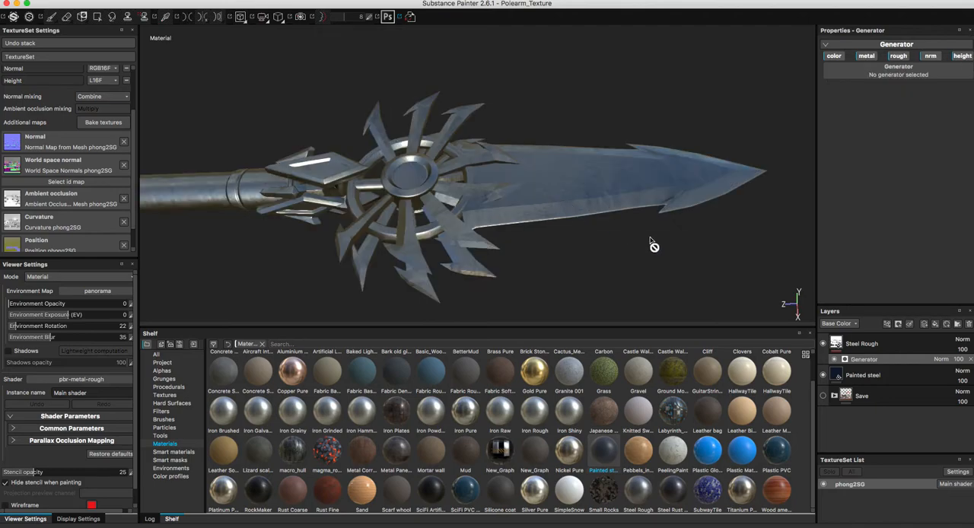
Add a black mask to the Steel Rough layer and attach an empty generator to that mask.
{"action": "left_click", "coordinate": [859, 345]}
{"action": "right_click", "coordinate": [864, 344]}
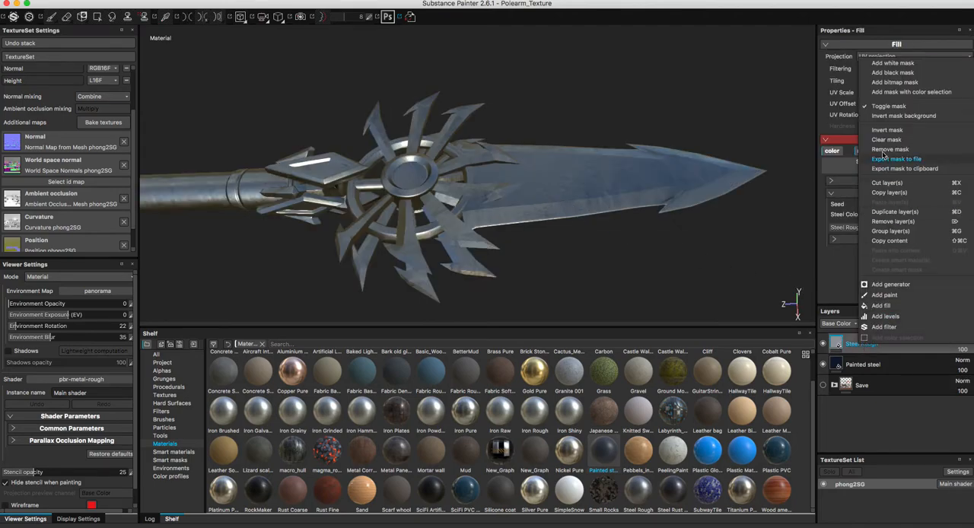
{"action": "left_click", "coordinate": [884, 78]}
{"action": "right_click", "coordinate": [862, 344]}
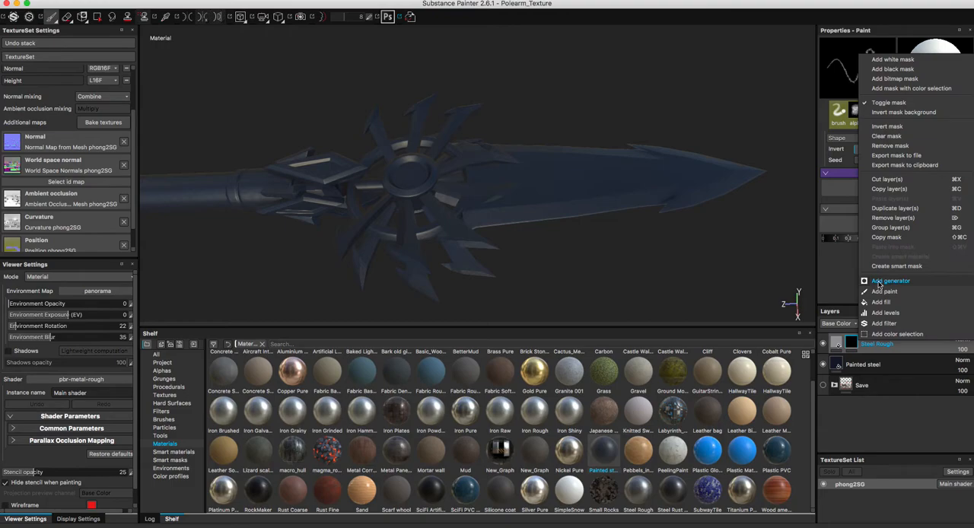
{"action": "left_click", "coordinate": [879, 285]}
Assign MG Metal Edge Wear as the generator for the Steel Rough layer's mask.
{"action": "left_click", "coordinate": [900, 61]}
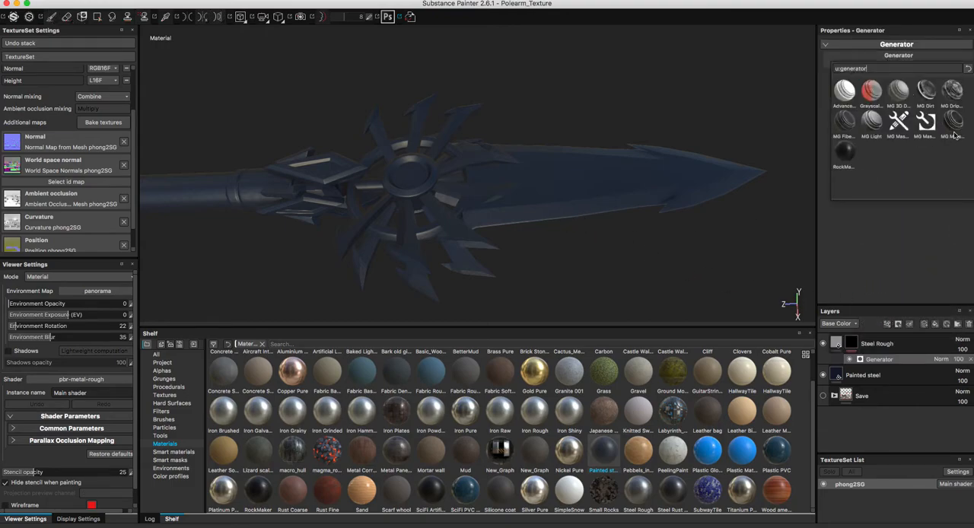
{"action": "mouse_move", "coordinate": [955, 126]}
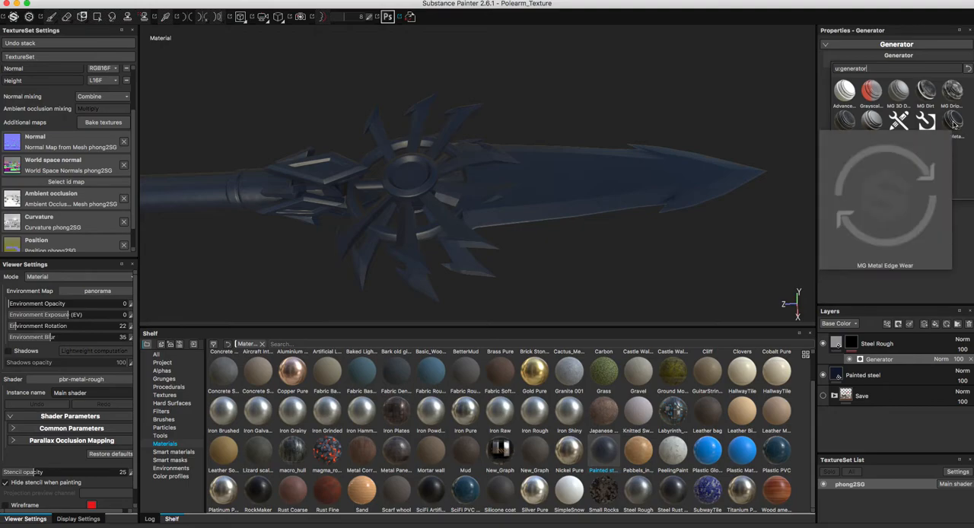
{"action": "mouse_move", "coordinate": [927, 93]}
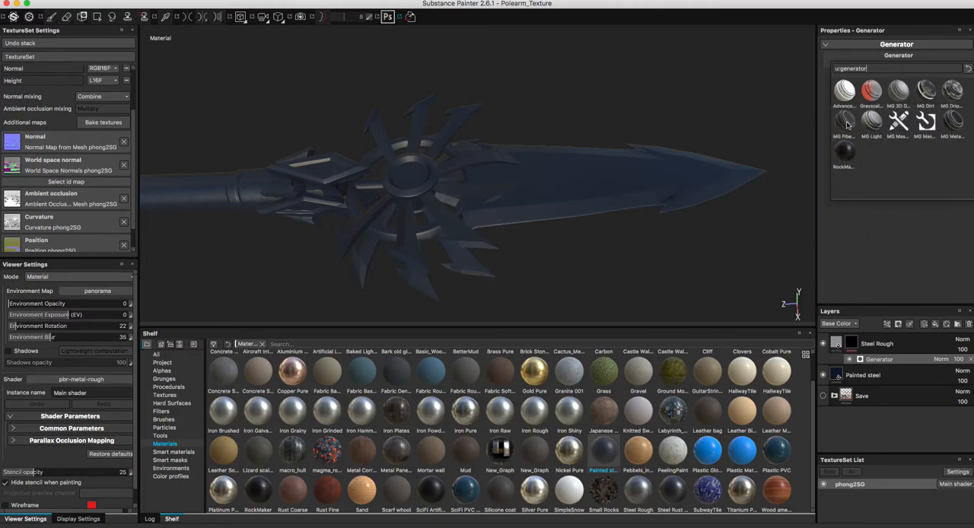
{"action": "mouse_move", "coordinate": [846, 124]}
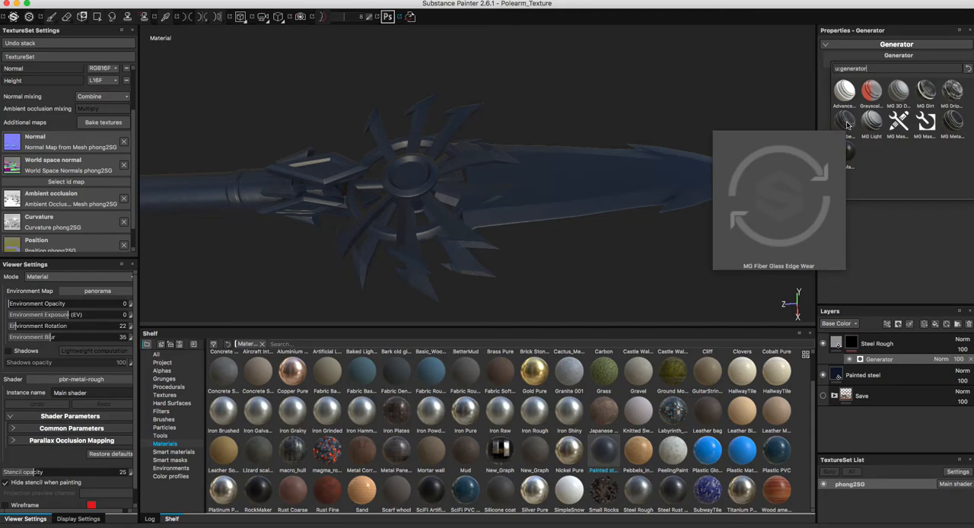
{"action": "left_click", "coordinate": [953, 122]}
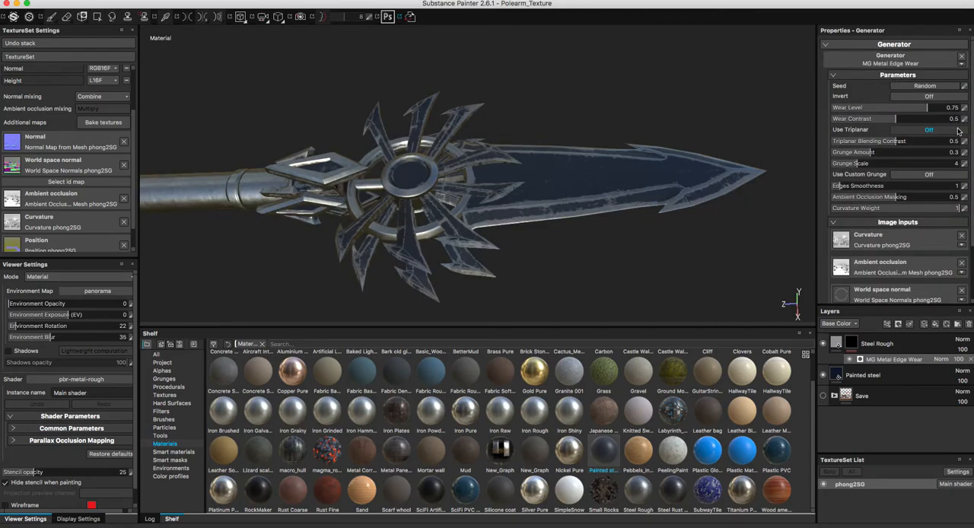
Set the edge wear generator's Wear Level to 0.7, Grunge Amount to 0.33 and Edges Smoothness to 5.55.
{"action": "mouse_move", "coordinate": [568, 214]}
{"action": "left_mouse_down", "text": "alt"}
{"action": "mouse_move", "coordinate": [540, 196]}
{"action": "mouse_move", "coordinate": [565, 200]}
{"action": "mouse_move", "coordinate": [576, 246]}
{"action": "mouse_move", "coordinate": [575, 204]}
{"action": "mouse_move", "coordinate": [586, 187]}
{"action": "mouse_move", "coordinate": [579, 170]}
{"action": "mouse_move", "coordinate": [384, 182]}
{"action": "mouse_move", "coordinate": [522, 172]}
{"action": "mouse_move", "coordinate": [581, 191]}
{"action": "mouse_move", "coordinate": [559, 165]}
{"action": "mouse_move", "coordinate": [573, 174]}
{"action": "mouse_move", "coordinate": [544, 178]}
{"action": "mouse_move", "coordinate": [515, 163]}
{"action": "mouse_move", "coordinate": [490, 165]}
{"action": "mouse_move", "coordinate": [489, 178]}
{"action": "mouse_move", "coordinate": [532, 172]}
{"action": "mouse_move", "coordinate": [518, 167]}
{"action": "mouse_move", "coordinate": [525, 159]}
{"action": "mouse_move", "coordinate": [487, 163]}
{"action": "mouse_move", "coordinate": [499, 169]}
{"action": "left_mouse_up", "text": "alt"}
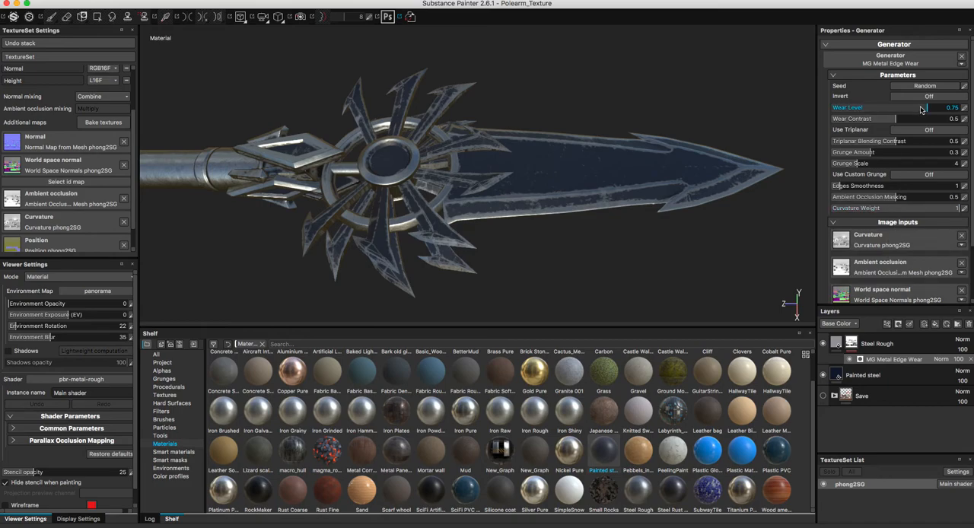
{"action": "mouse_move", "coordinate": [919, 109]}
{"action": "left_mouse_down"}
{"action": "mouse_move", "coordinate": [851, 110]}
{"action": "mouse_move", "coordinate": [921, 110]}
{"action": "left_mouse_up"}
{"action": "mouse_move", "coordinate": [872, 156]}
{"action": "left_mouse_down"}
{"action": "mouse_move", "coordinate": [929, 159]}
{"action": "mouse_move", "coordinate": [873, 162]}
{"action": "left_mouse_up"}
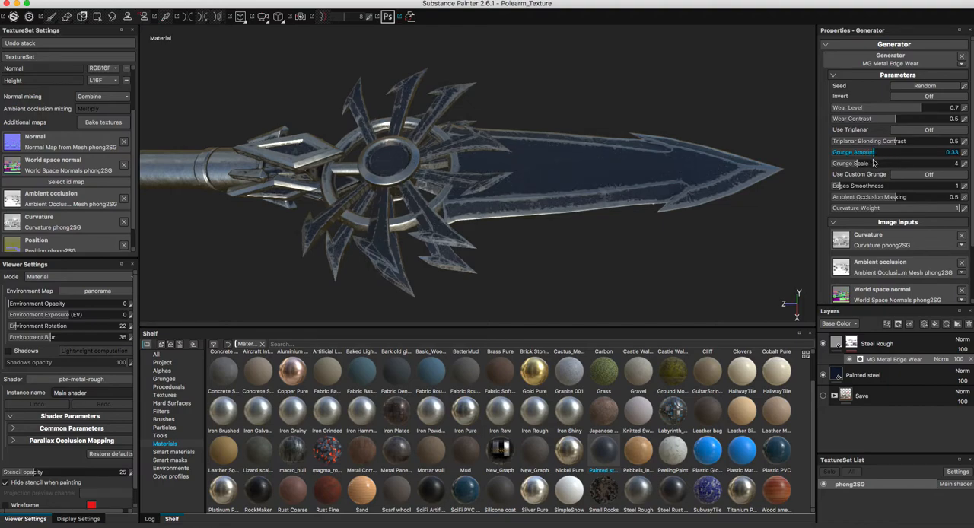
{"action": "middle_click_drag", "start_coordinate": [622, 210], "coordinate": [623, 200], "text": "alt"}
{"action": "left_click", "coordinate": [884, 188]}
{"action": "left_click_drag", "start_coordinate": [883, 188], "coordinate": [871, 189]}
{"action": "left_click_drag", "start_coordinate": [735, 218], "coordinate": [540, 208], "text": "alt"}
{"action": "left_click_drag", "start_coordinate": [525, 220], "coordinate": [441, 213], "text": "alt"}
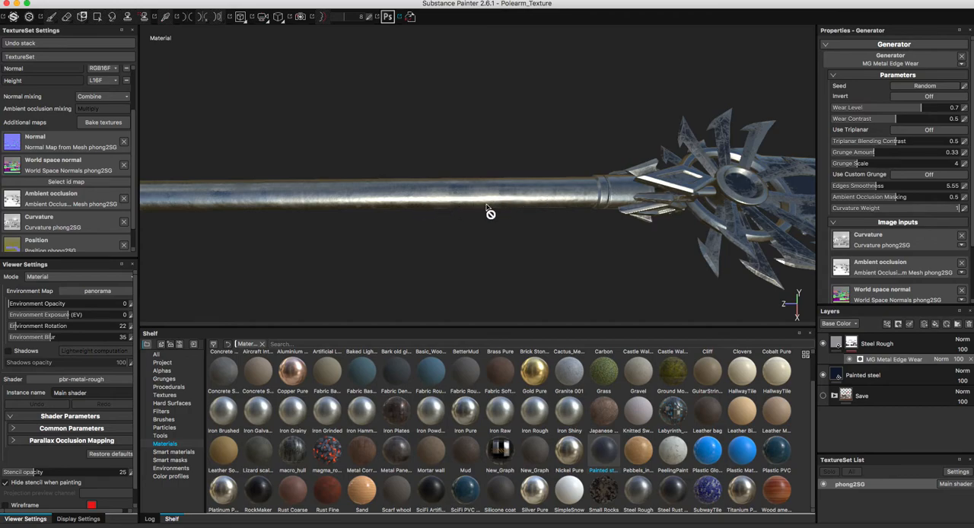
Group the Steel Rough and Painted steel layers in a new folder named Edge Wear.
{"action": "mouse_move", "coordinate": [486, 207]}
{"action": "left_mouse_down", "text": "alt"}
{"action": "mouse_move", "coordinate": [505, 210]}
{"action": "mouse_move", "coordinate": [446, 189]}
{"action": "mouse_move", "coordinate": [490, 217]}
{"action": "left_mouse_up", "text": "alt"}
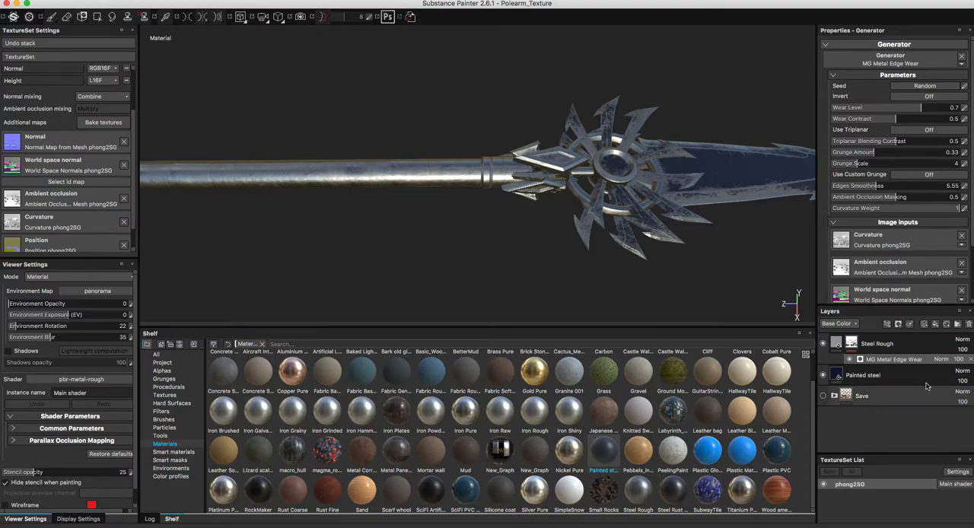
{"action": "left_click", "coordinate": [853, 345]}
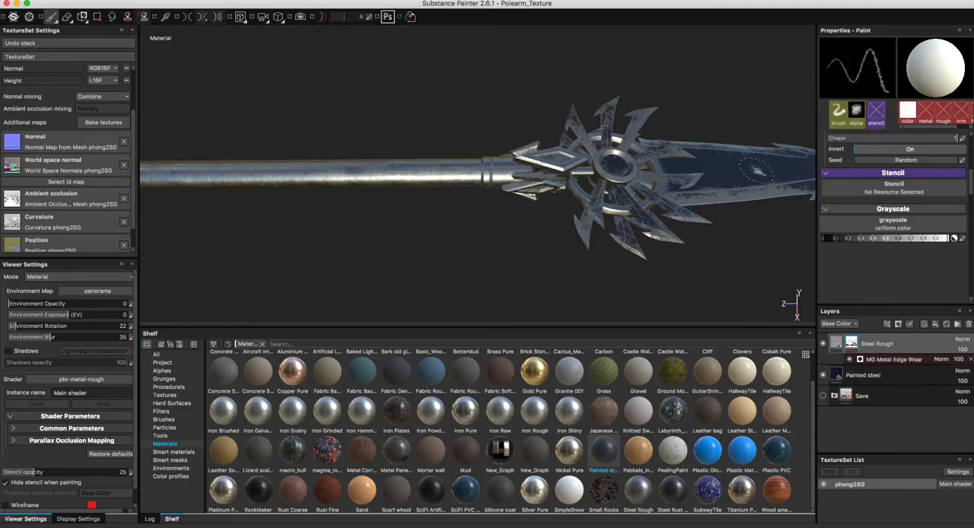
{"action": "left_click_drag", "start_coordinate": [556, 231], "coordinate": [768, 287], "text": "alt"}
{"action": "left_click", "coordinate": [958, 326]}
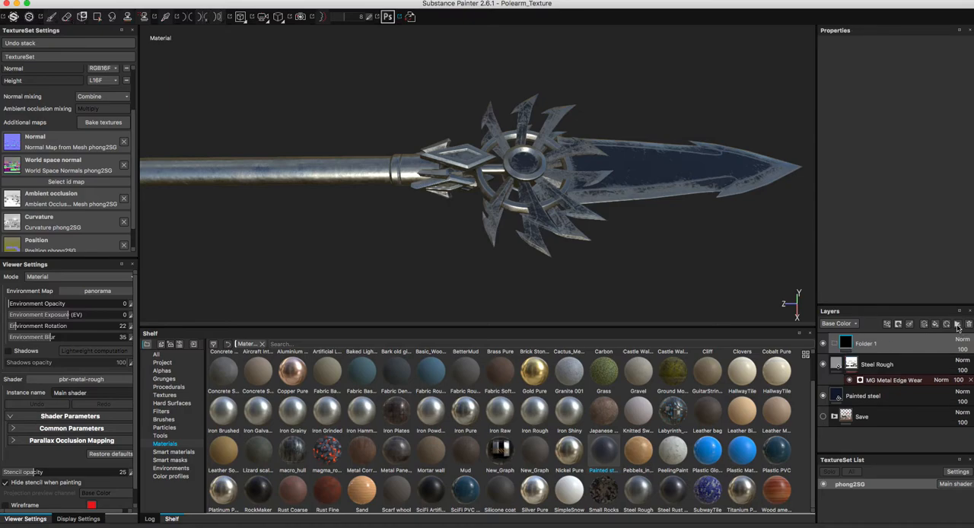
{"action": "left_click", "coordinate": [870, 366]}
{"action": "left_click", "coordinate": [875, 397], "text": "shift"}
{"action": "left_click_drag", "start_coordinate": [875, 369], "coordinate": [867, 344]}
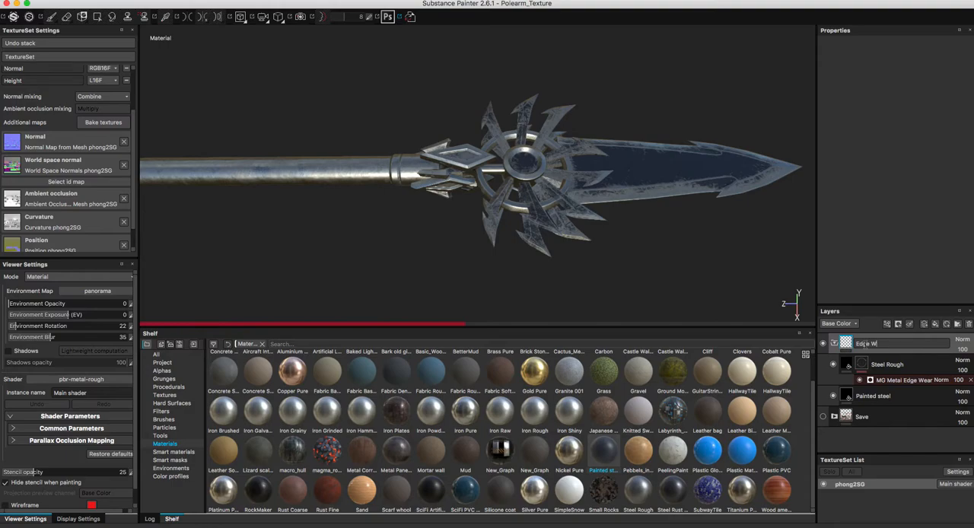
{"action": "type", "text": "ear"}
{"action": "key", "text": "Return"}
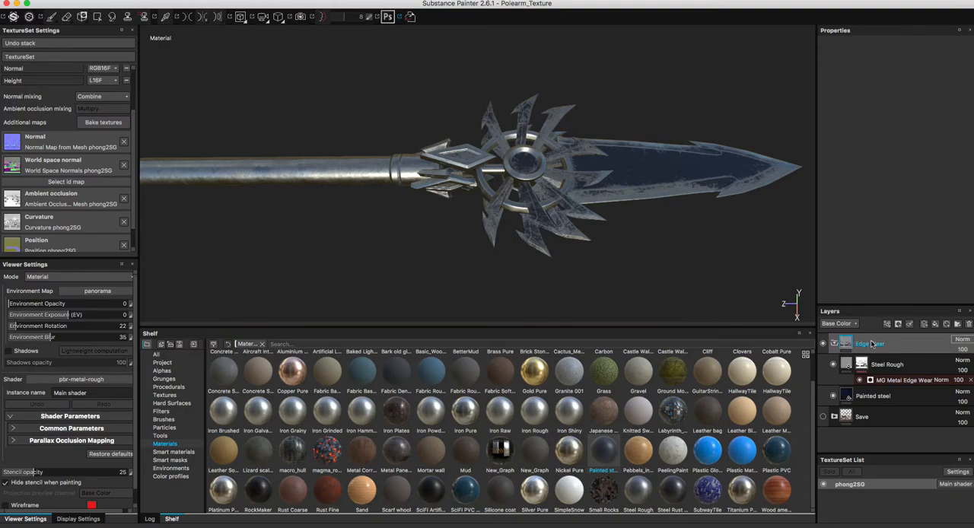
Add a white mask to the Edge Wear folder and mask out the shaft with a black mesh-mode Polygon Fill.
{"action": "right_click", "coordinate": [862, 347]}
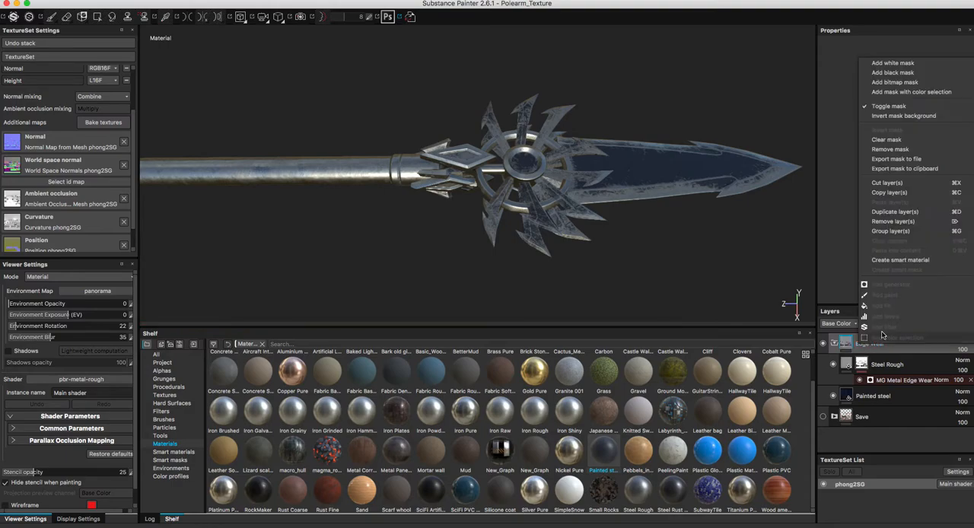
{"action": "left_click", "coordinate": [890, 63]}
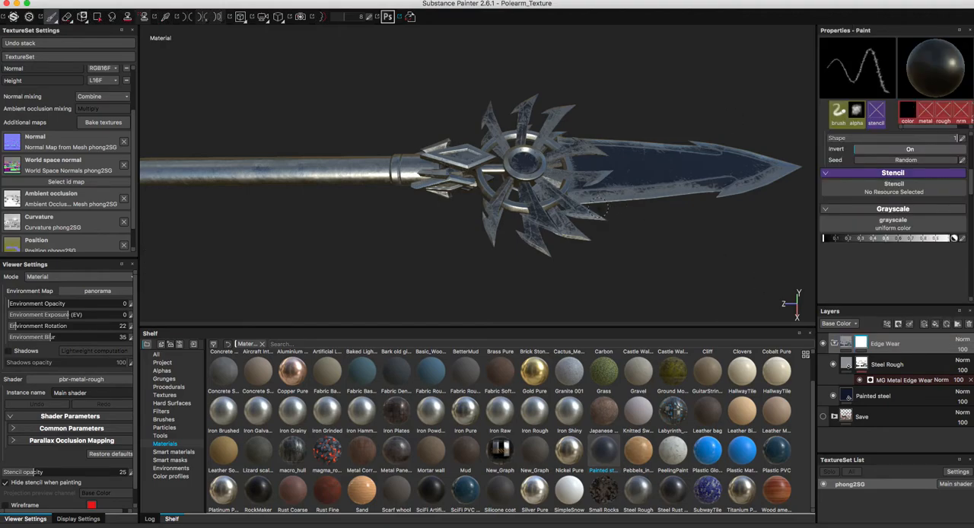
{"action": "left_click_drag", "start_coordinate": [593, 202], "coordinate": [637, 214], "text": "alt"}
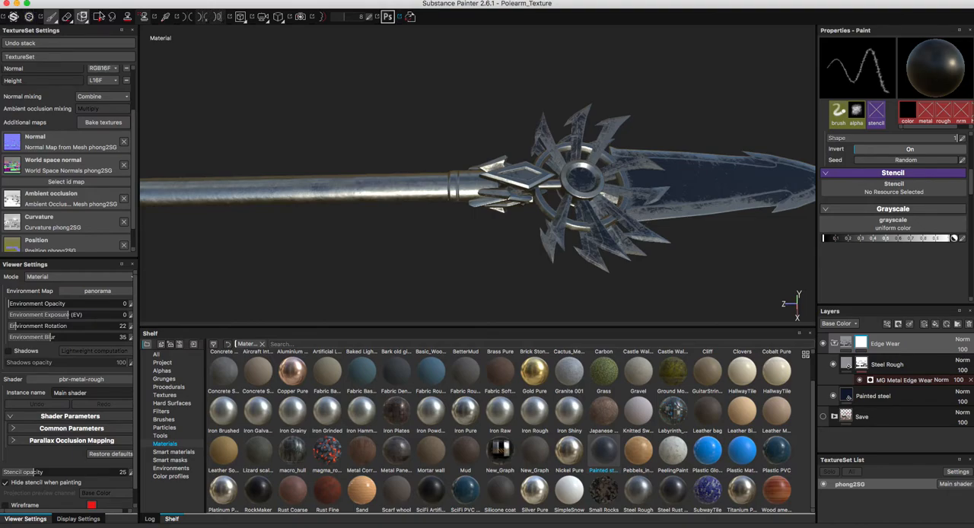
{"action": "left_click", "coordinate": [96, 16]}
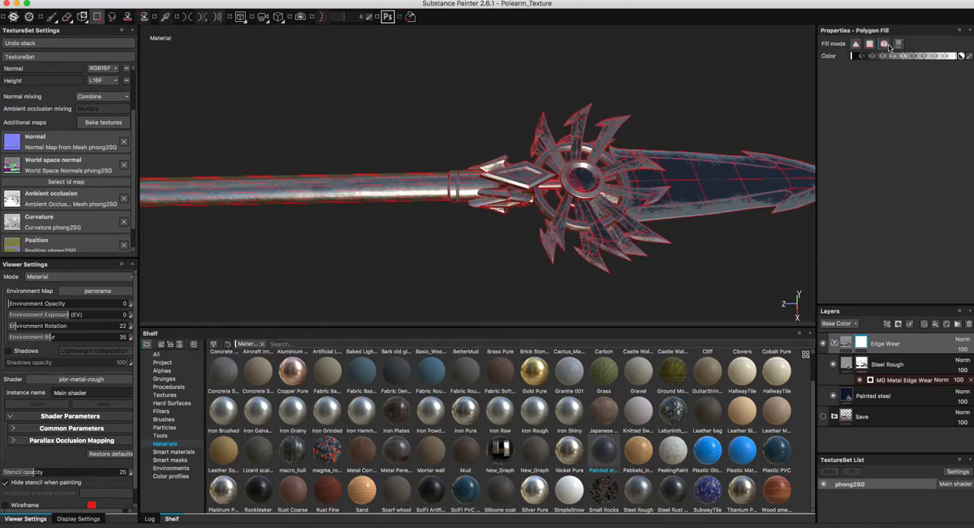
{"action": "left_click_drag", "start_coordinate": [457, 119], "coordinate": [458, 216], "text": "alt"}
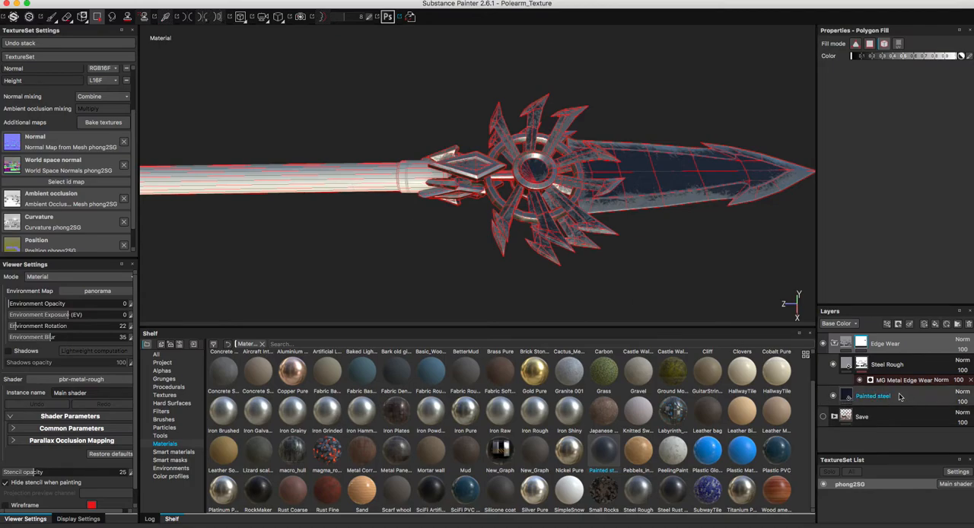
Collapse the Edge Wear folder and add a Painted steel material layer directly beneath it.
{"action": "left_click", "coordinate": [834, 343]}
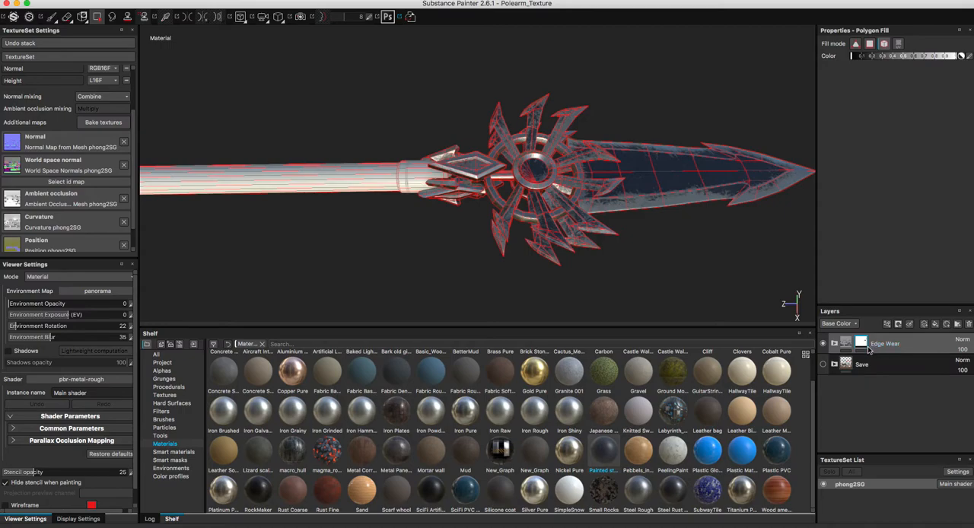
{"action": "mouse_move", "coordinate": [608, 450]}
{"action": "left_mouse_down"}
{"action": "mouse_move", "coordinate": [662, 373]}
{"action": "mouse_move", "coordinate": [845, 376]}
{"action": "mouse_move", "coordinate": [867, 358]}
{"action": "left_mouse_up"}
{"action": "left_click_drag", "start_coordinate": [470, 271], "coordinate": [439, 202], "text": "alt"}
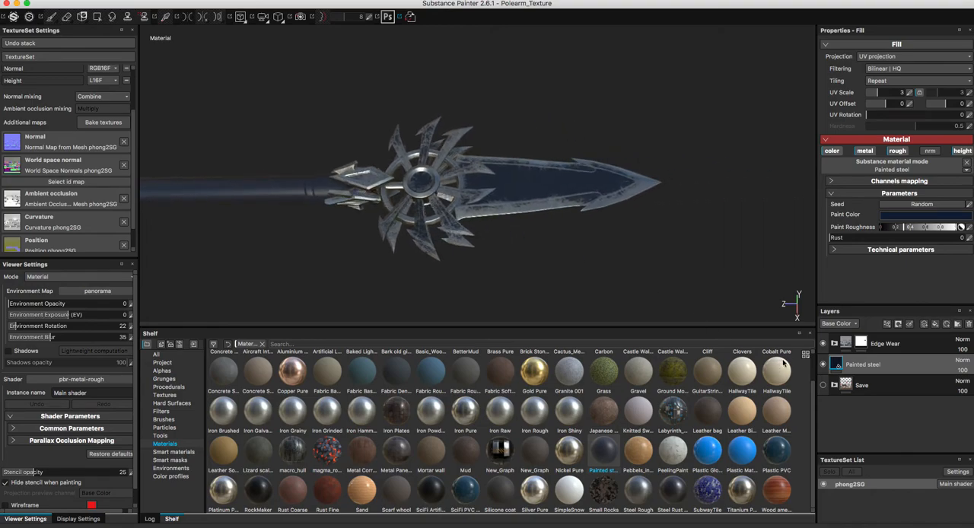
Examine the masked Edge Wear folder's effect on the blade and ornamental wheel against the plain painted shaft.
{"action": "left_click", "coordinate": [862, 343]}
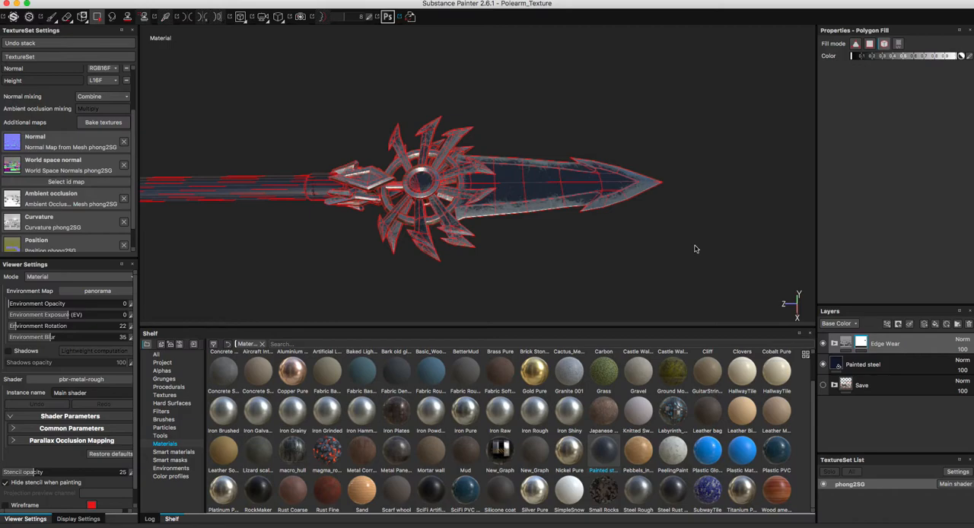
{"action": "double_click", "coordinate": [863, 365]}
{"action": "double_click", "coordinate": [883, 344]}
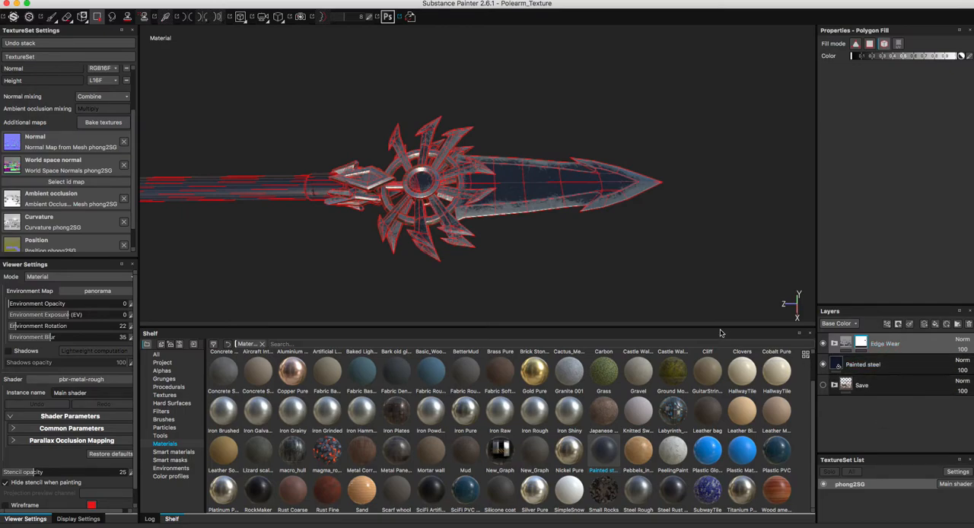
{"action": "middle_click_drag", "start_coordinate": [539, 230], "coordinate": [628, 227], "text": "alt"}
{"action": "left_click_drag", "start_coordinate": [627, 227], "coordinate": [602, 241], "text": "alt"}
{"action": "middle_click_drag", "start_coordinate": [616, 239], "coordinate": [604, 231], "text": "alt"}
{"action": "scroll", "coordinate": [584, 230], "scroll_direction": "up", "scroll_amount": 2}
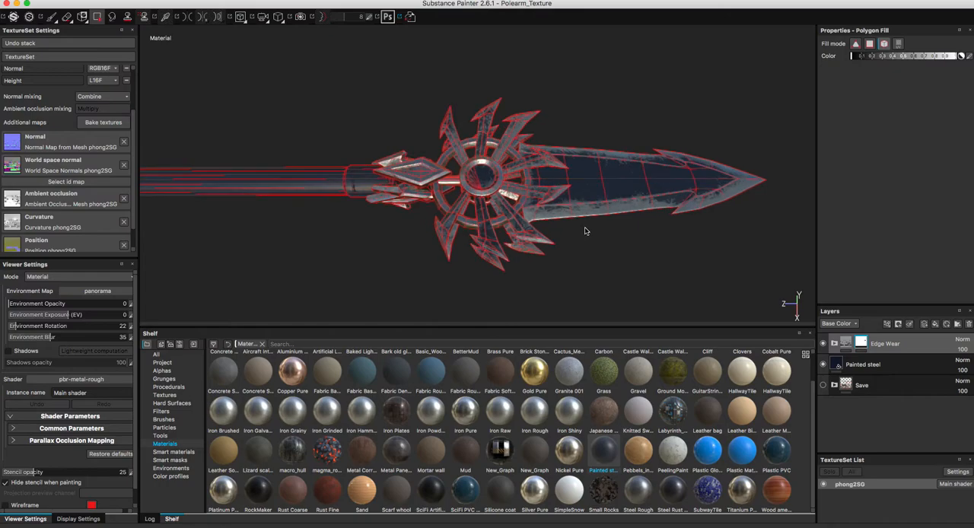
{"action": "left_click", "coordinate": [846, 343]}
{"action": "left_click_drag", "start_coordinate": [578, 226], "coordinate": [502, 300], "text": "alt"}
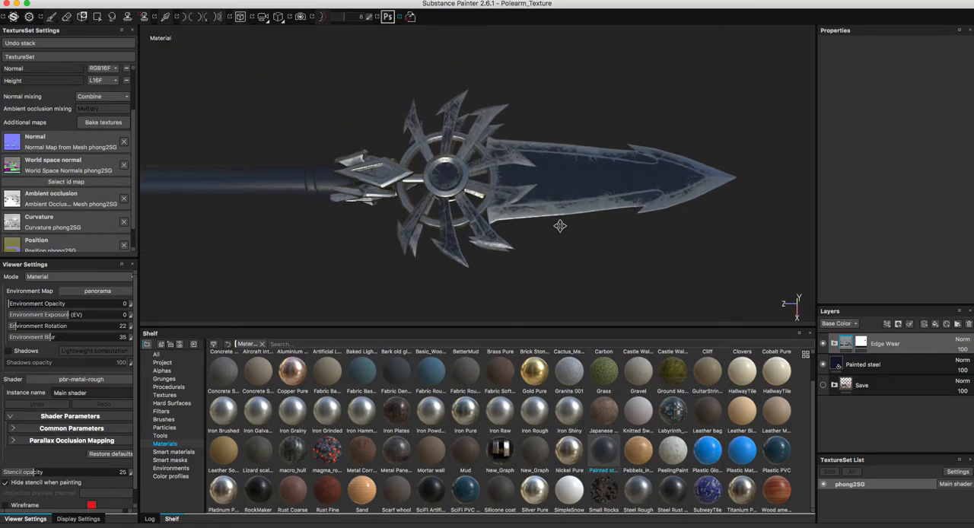
{"action": "right_click_drag", "start_coordinate": [559, 226], "coordinate": [554, 241], "text": "alt"}
{"action": "middle_click_drag", "start_coordinate": [554, 241], "coordinate": [527, 233], "text": "alt"}
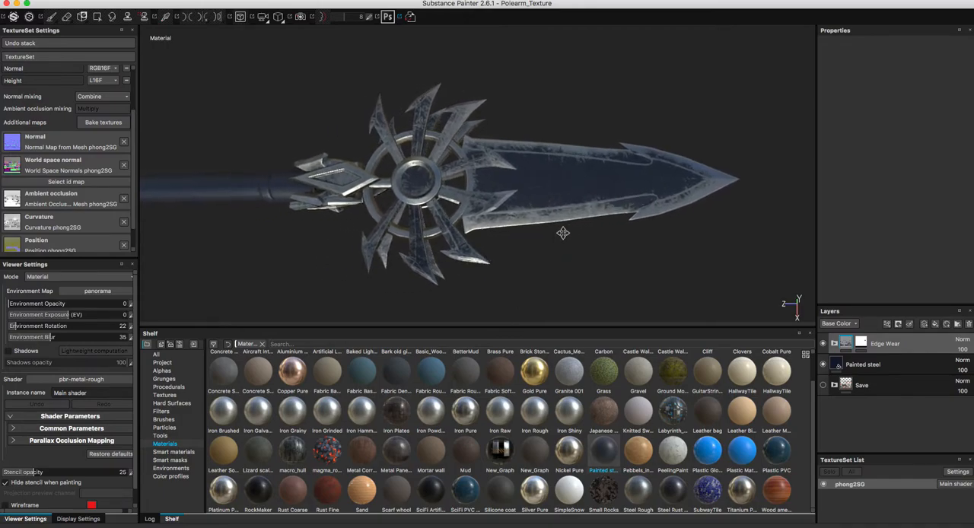